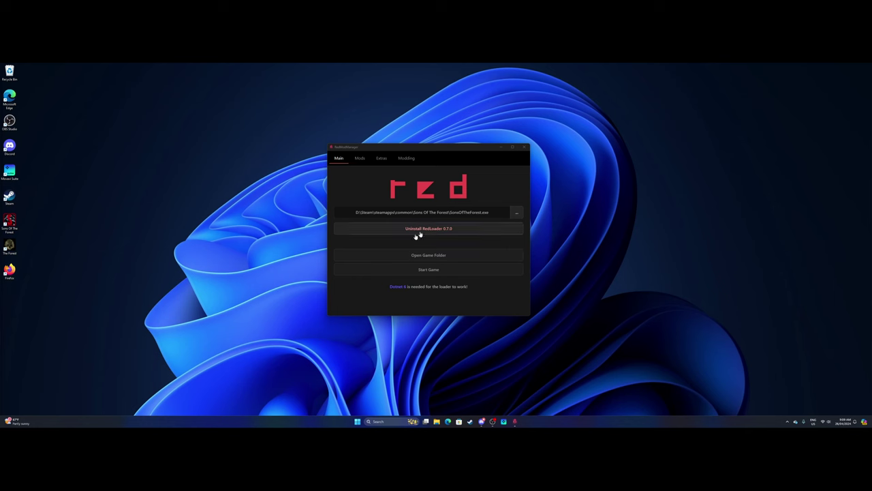
Open the Sons Of The Forest game folder and delete its _RedLoader and Mods folders
{"action": "left_click", "coordinate": [450, 256]}
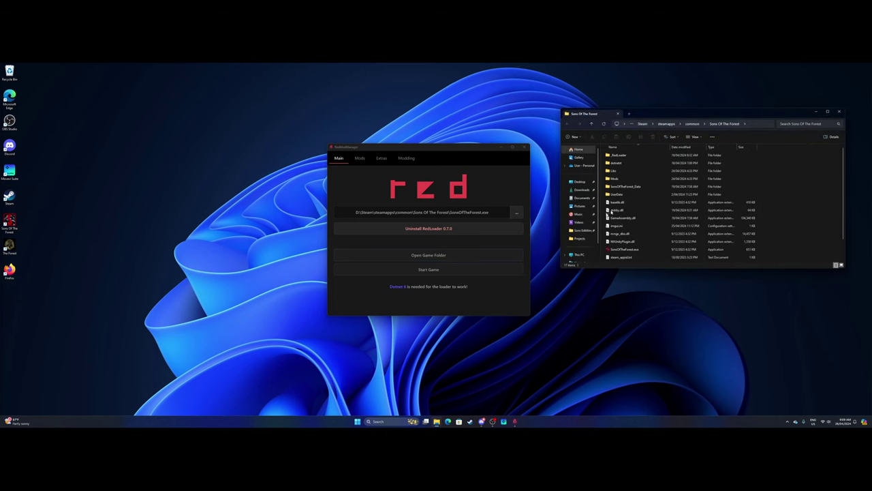
{"action": "left_click", "coordinate": [628, 155]}
{"action": "left_click", "coordinate": [617, 178], "text": "ctrl"}
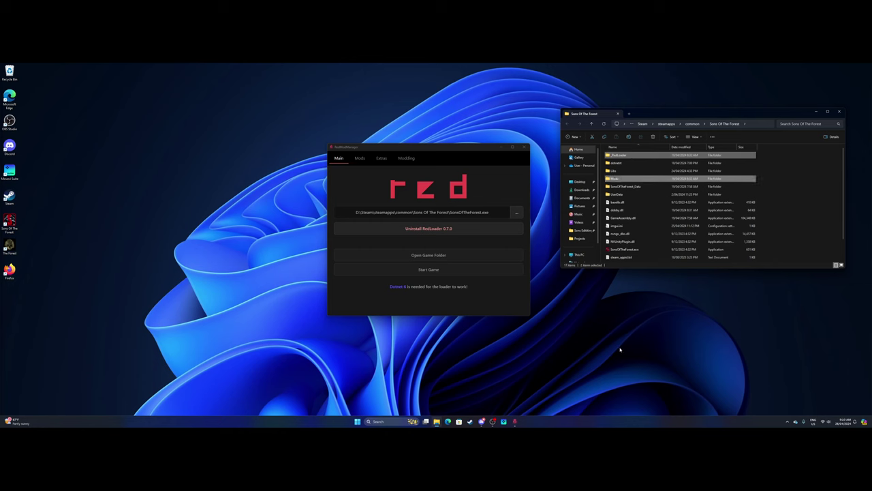
{"action": "key", "text": "Delete"}
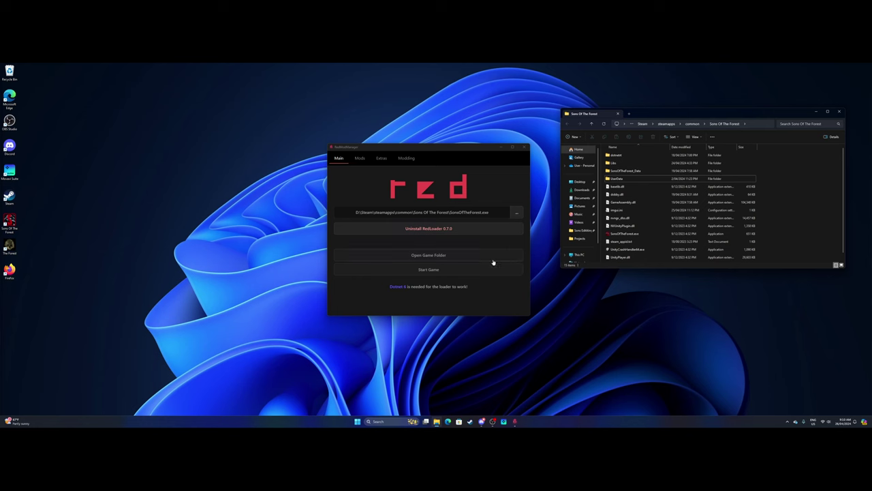
Uninstall RedLoader 0.7.0, and close the mod manager and the game folder window
{"action": "left_click", "coordinate": [442, 231]}
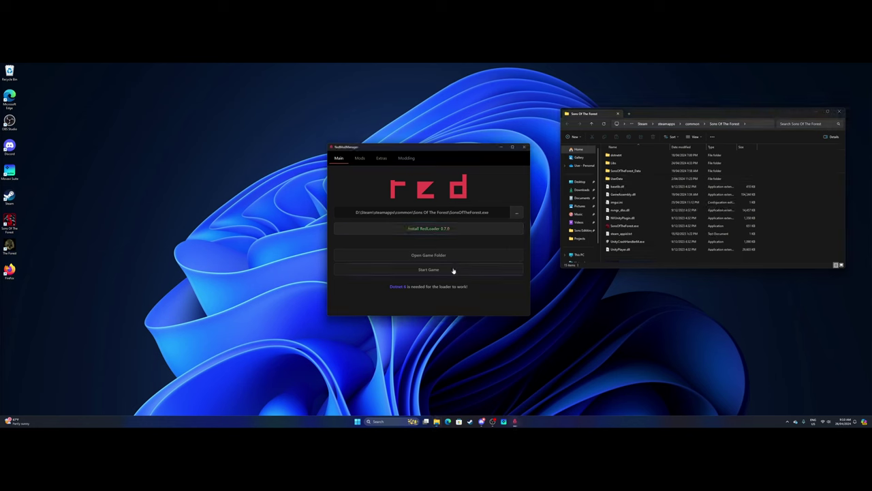
{"action": "left_click", "coordinate": [524, 147]}
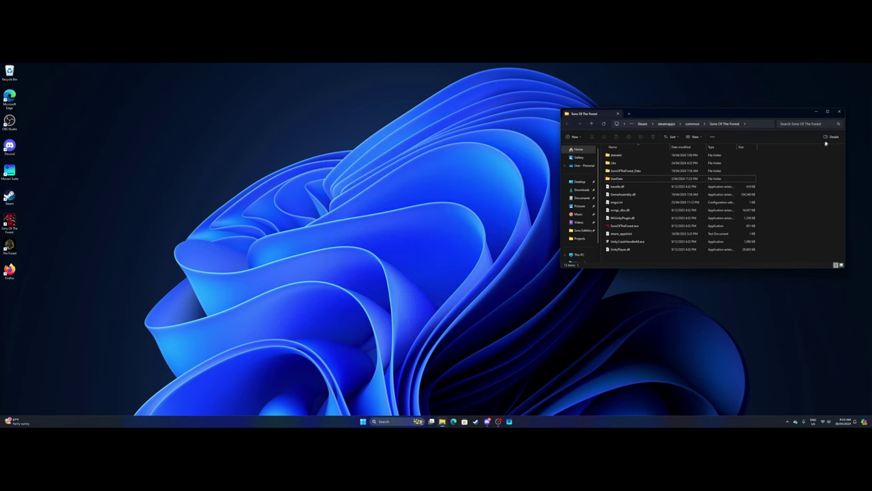
{"action": "left_click", "coordinate": [839, 112]}
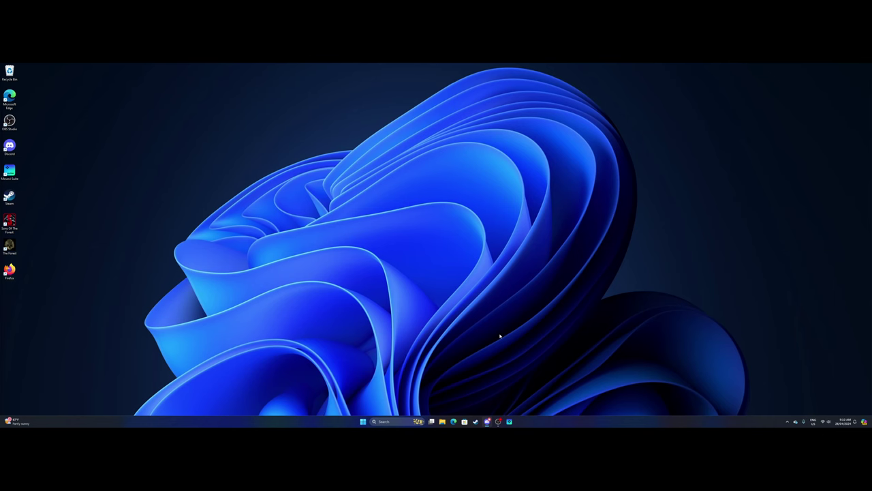
Launch Firefox and search Google for "red mod manager sons of the forest"
{"action": "double_click", "coordinate": [17, 271]}
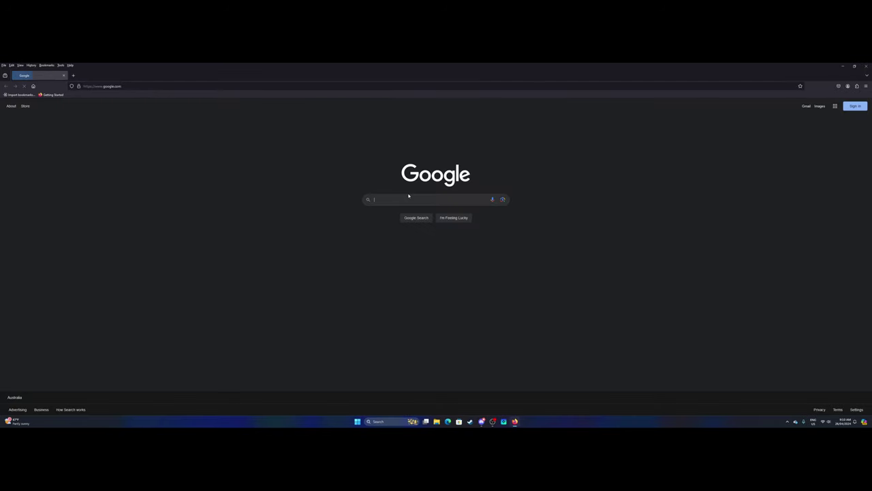
{"action": "left_click", "coordinate": [403, 200]}
{"action": "type", "text": "r"}
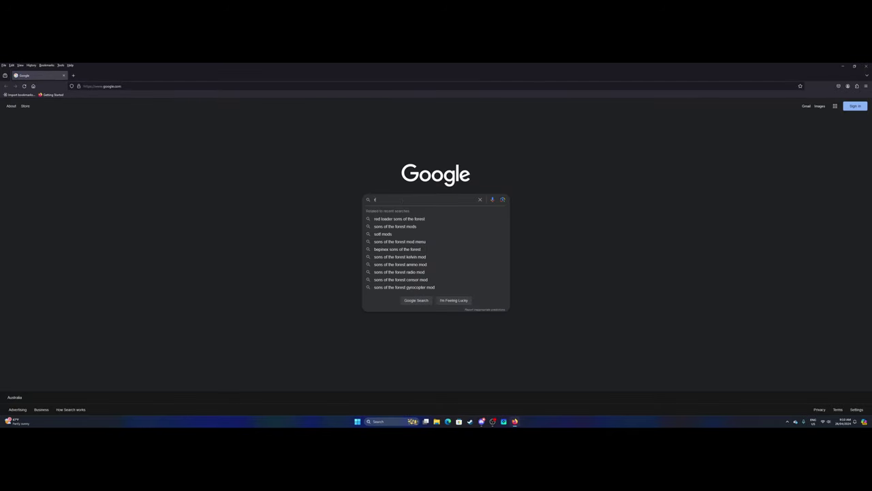
{"action": "type", "text": "e mod ma"}
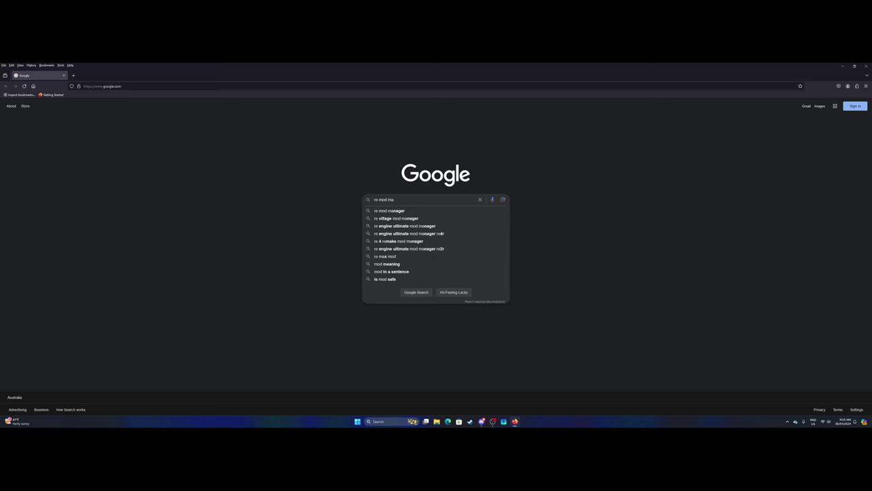
{"action": "key", "text": "Down"}
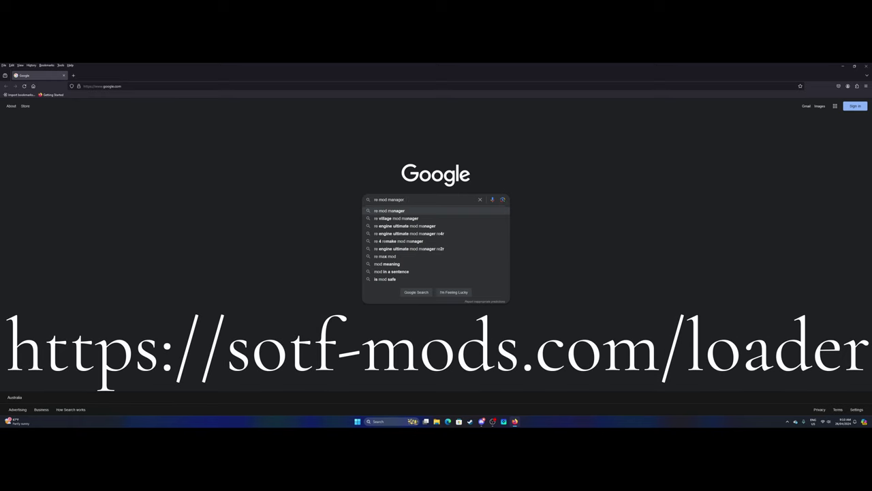
{"action": "key", "text": "Up"}
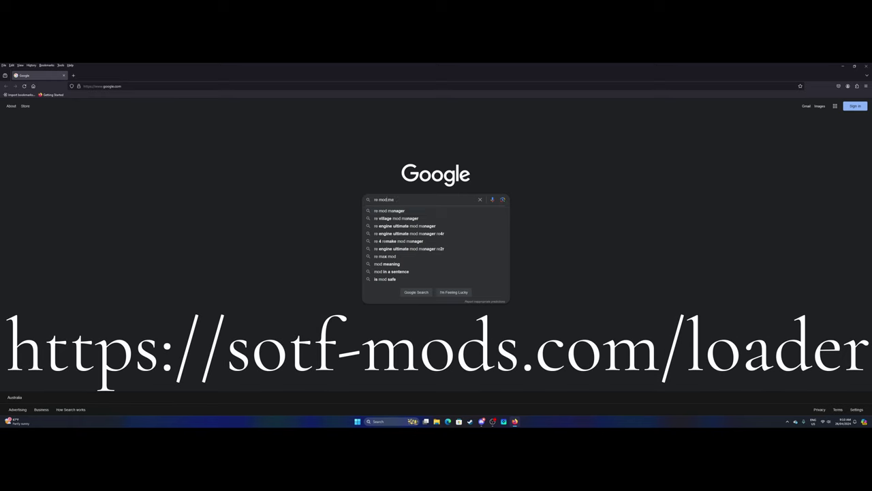
{"action": "type", "text": "d"}
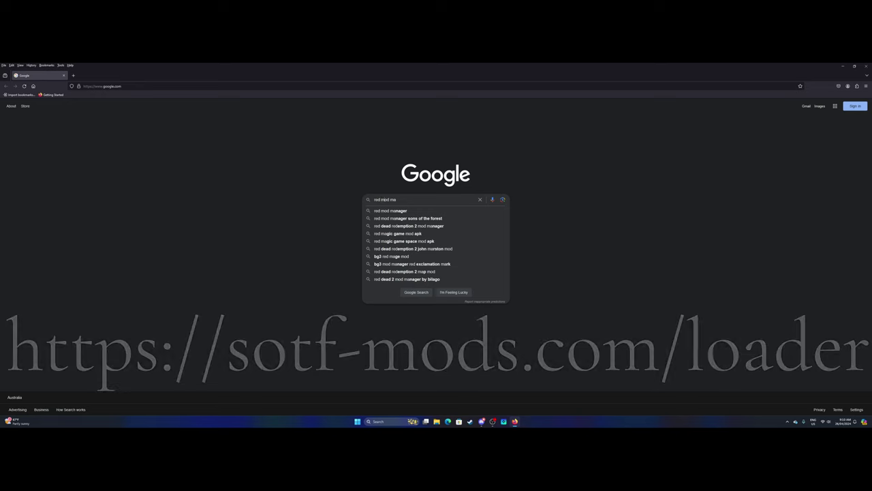
{"action": "key", "text": "Down"}
{"action": "key", "text": "Down"}
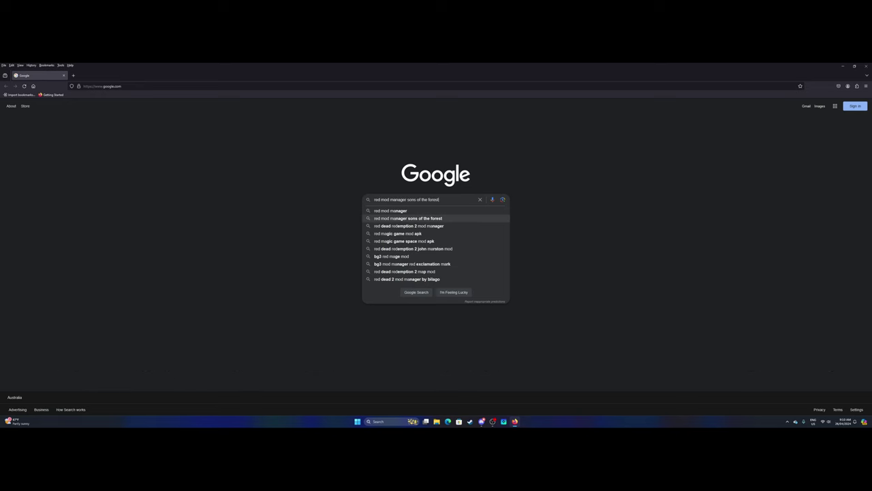
{"action": "key", "text": "Return"}
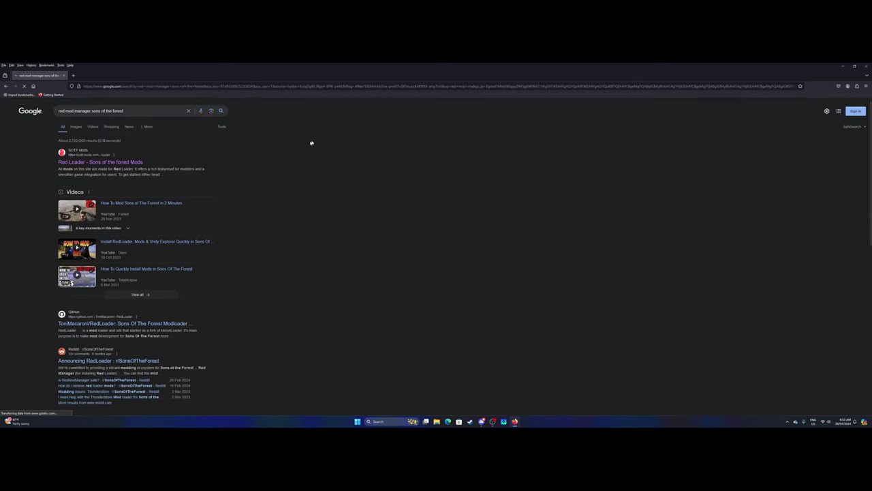
Open the Red Manager releases from the sotf-mods.com loader page and download RedModManager.exe of version 1.1.5
{"action": "left_click", "coordinate": [96, 162]}
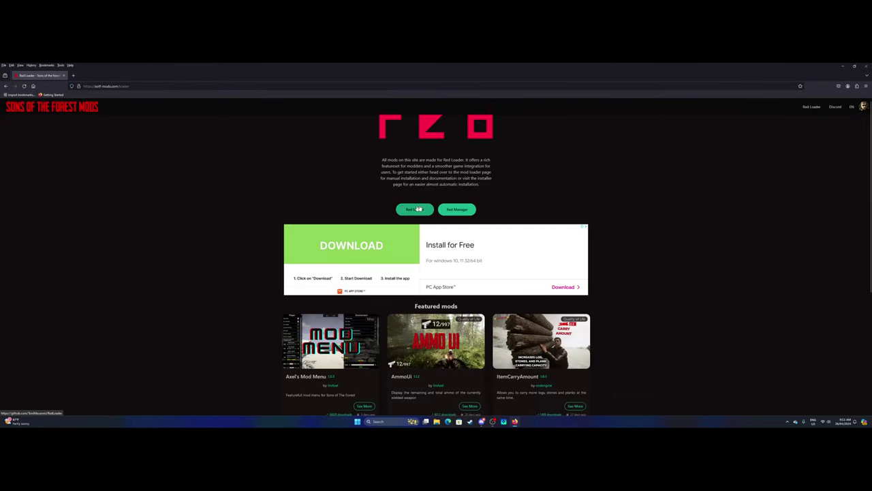
{"action": "left_click", "coordinate": [458, 210]}
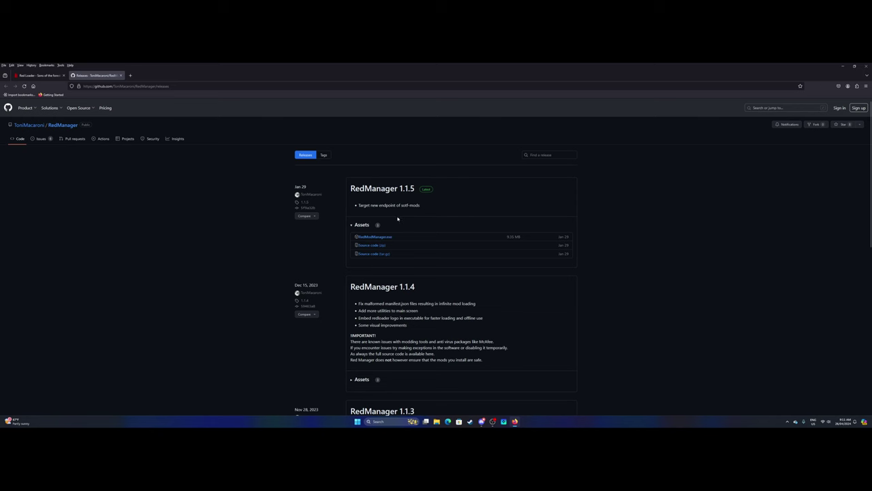
{"action": "left_click", "coordinate": [370, 238]}
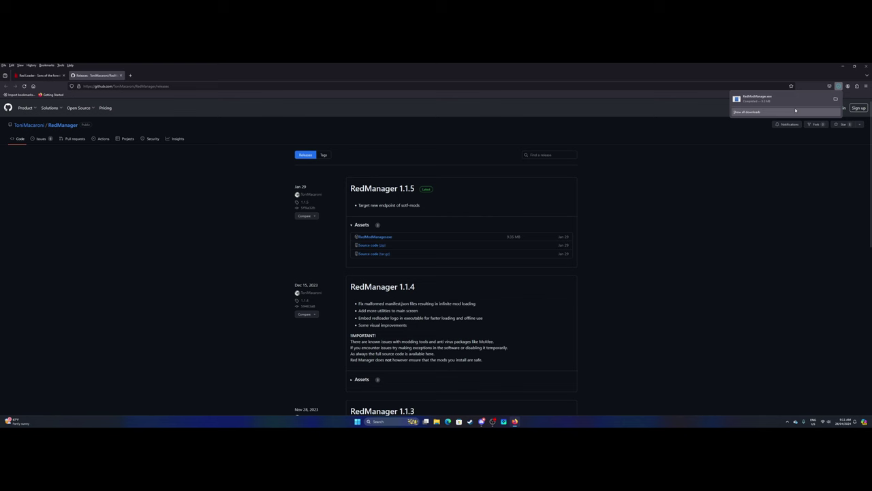
Run the downloaded RedModManager.exe despite the SmartScreen warning, move its window toward the middle of the desktop and minimize the other windows
{"action": "left_click", "coordinate": [784, 100]}
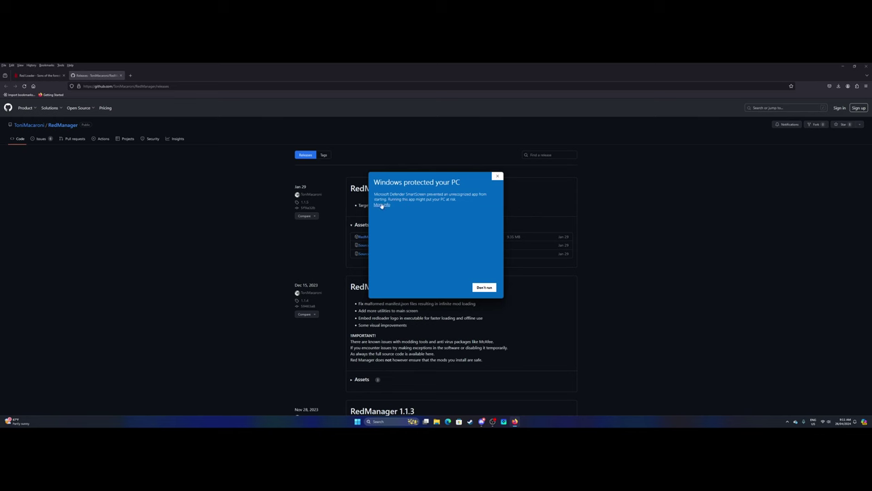
{"action": "left_click", "coordinate": [382, 205]}
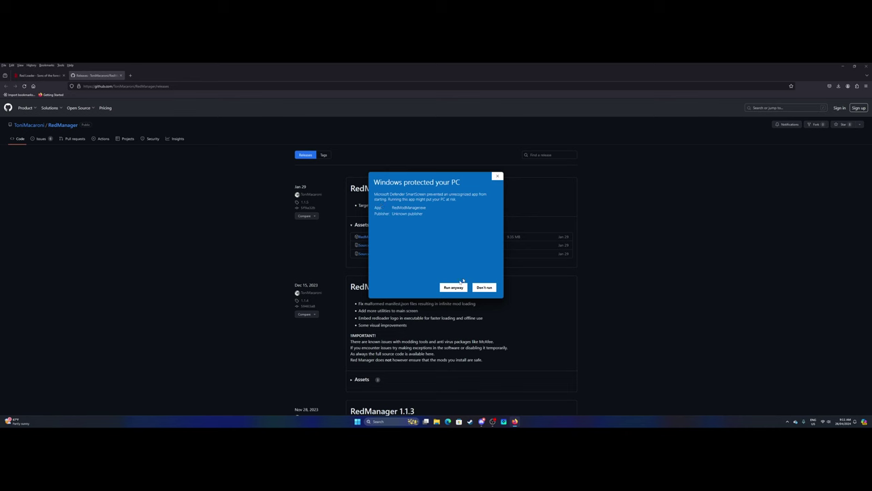
{"action": "left_click", "coordinate": [447, 288]}
{"action": "left_click_drag", "start_coordinate": [144, 75], "coordinate": [485, 151]}
{"action": "key", "text": "super+Home"}
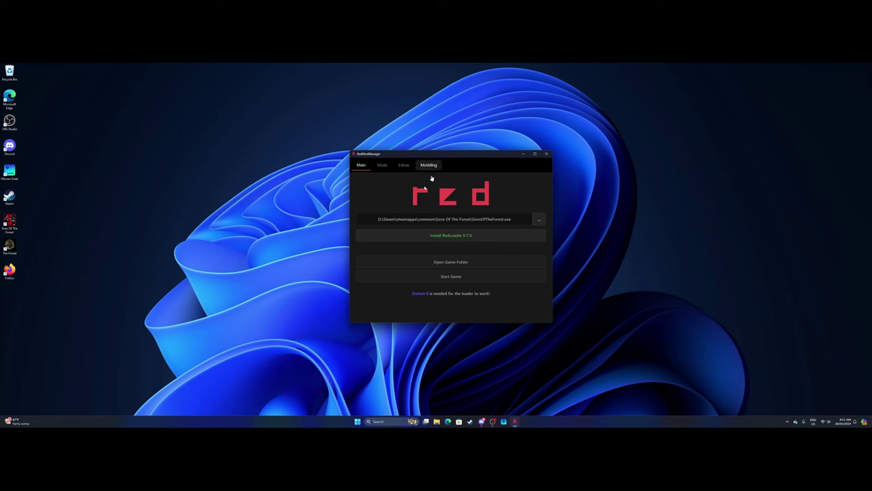
Open the Dotnet 6 link in the mod manager and download the .NET 6.0 Desktop Runtime Windows x64 installer
{"action": "left_click", "coordinate": [413, 293]}
{"action": "left_click", "coordinate": [412, 247]}
{"action": "left_click", "coordinate": [413, 293]}
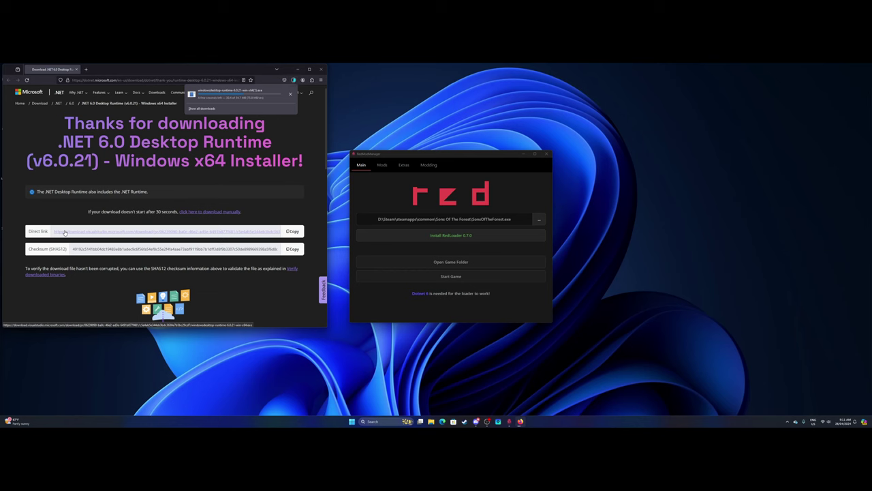
{"action": "left_click", "coordinate": [120, 230]}
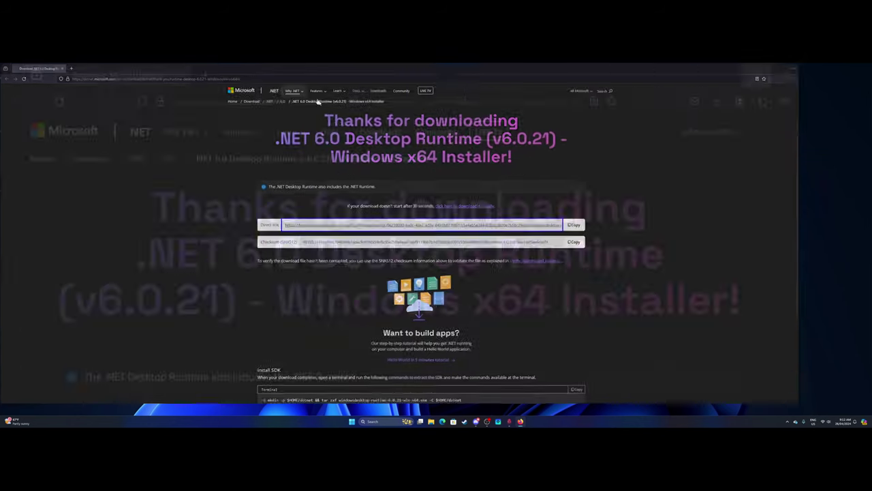
Run the downloaded .NET installer from the maximized browser, install Windows Desktop Runtime 6.0.21 (x64) and close the installer
{"action": "left_click", "coordinate": [308, 69]}
{"action": "left_click", "coordinate": [839, 80]}
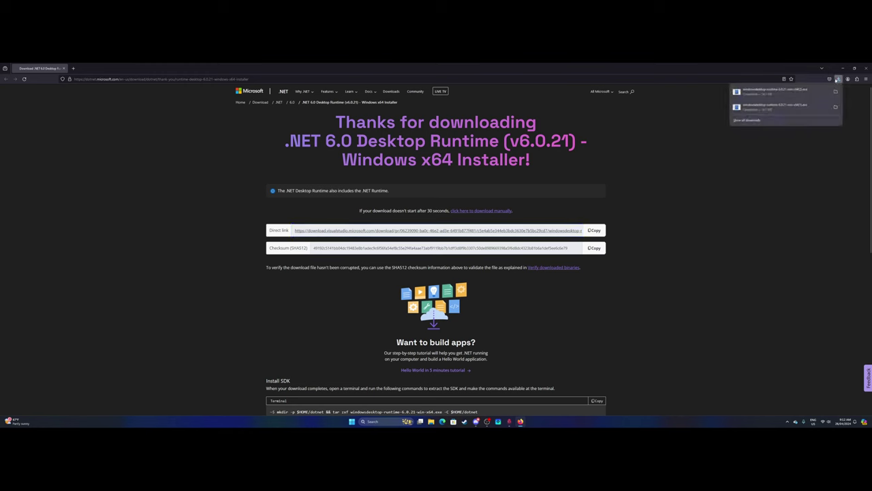
{"action": "left_click", "coordinate": [797, 91]}
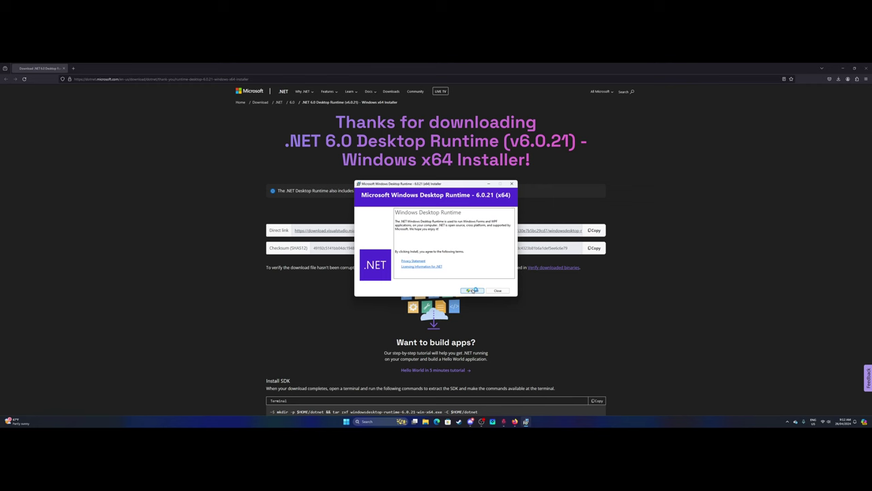
{"action": "left_click", "coordinate": [473, 290]}
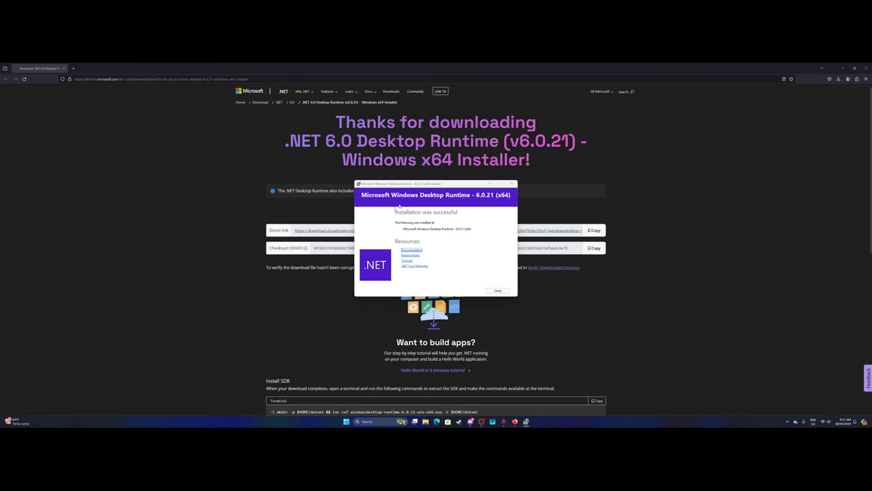
{"action": "left_click", "coordinate": [507, 290]}
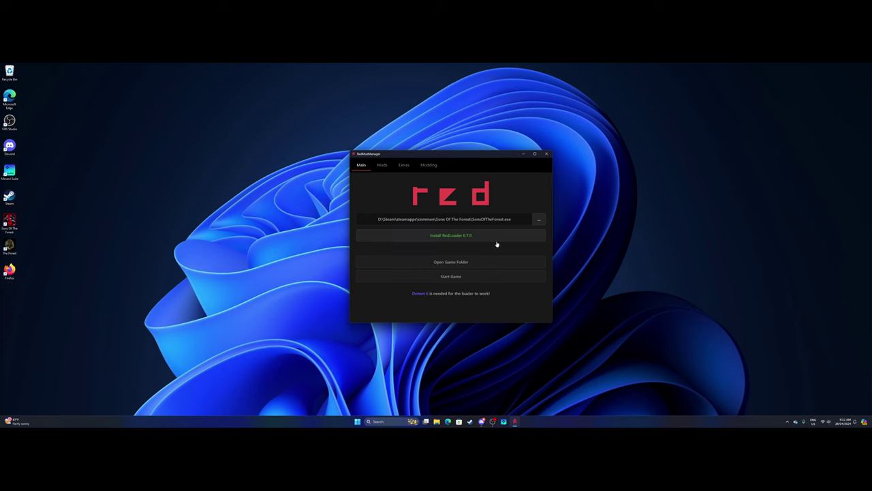
Install RedLoader 0.7.0 into the Sons Of The Forest game and maximize the mod manager window
{"action": "left_click", "coordinate": [485, 239]}
{"action": "left_click", "coordinate": [535, 154]}
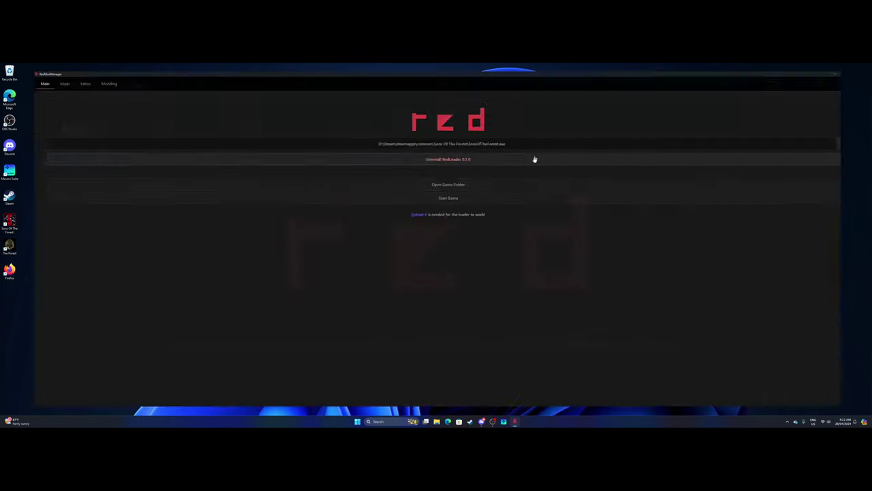
Open the list of available mods and install Axel's Mod Menu together with its required dependency
{"action": "left_click", "coordinate": [32, 76]}
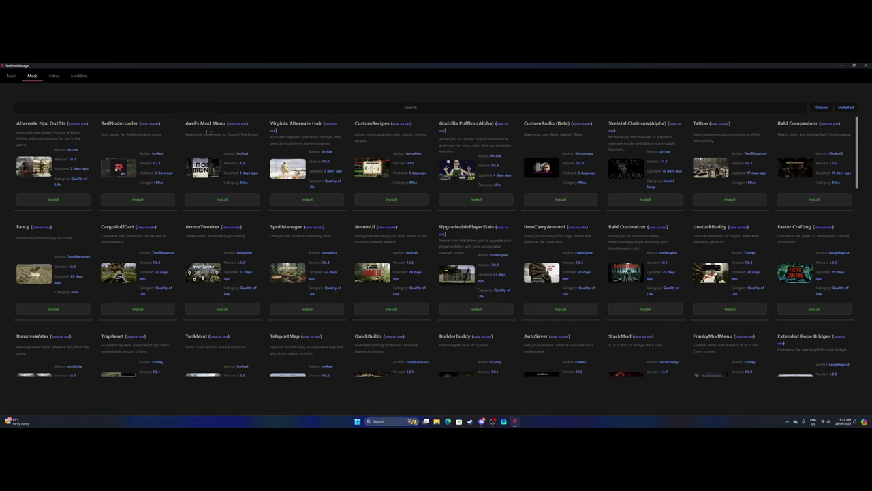
{"action": "left_click", "coordinate": [224, 199]}
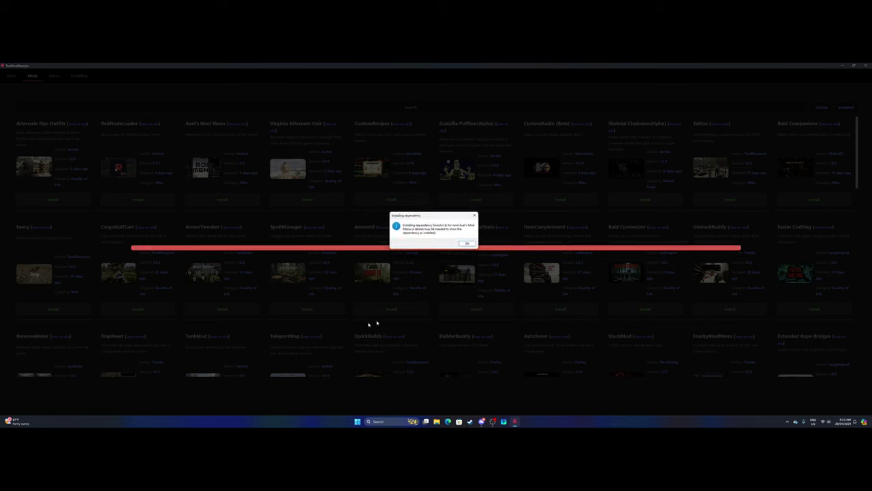
{"action": "left_click", "coordinate": [467, 244]}
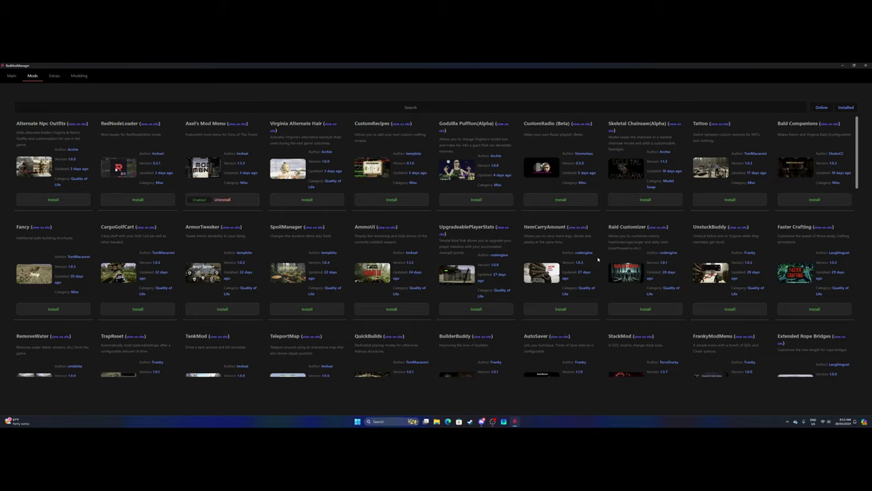
Find TankMod in the list of available mods and install it
{"action": "scroll", "coordinate": [598, 259], "scroll_direction": "down", "scroll_amount": 1}
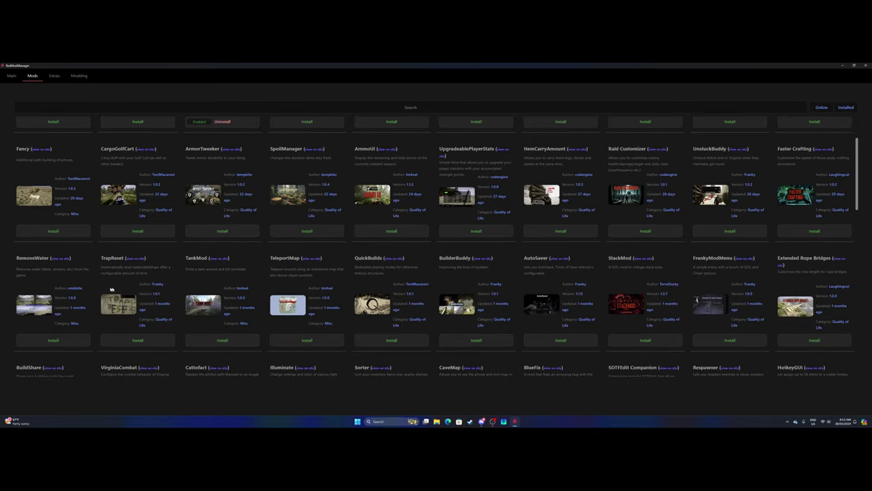
{"action": "scroll", "coordinate": [101, 296], "scroll_direction": "down", "scroll_amount": 1}
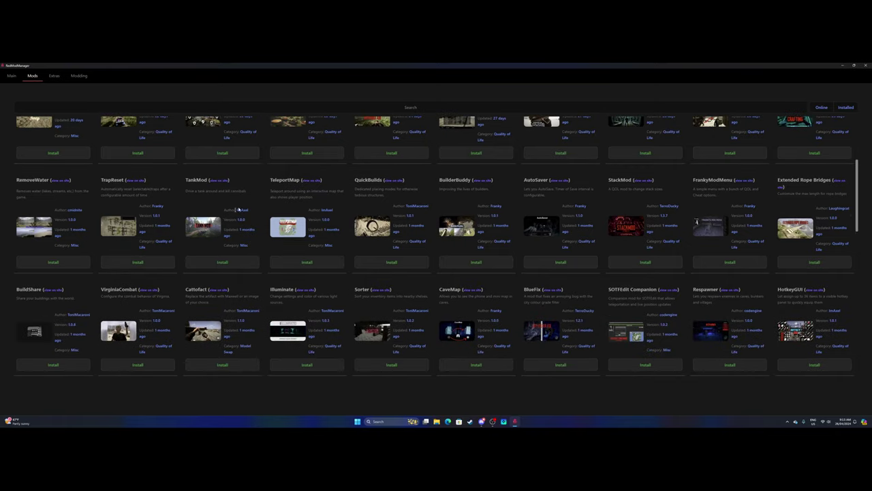
{"action": "left_click", "coordinate": [205, 262]}
{"action": "scroll", "coordinate": [247, 236], "scroll_direction": "down", "scroll_amount": 1}
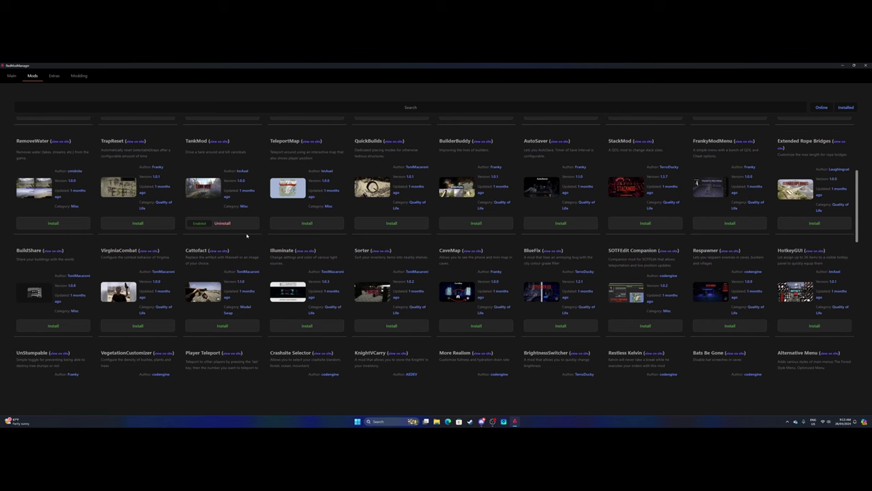